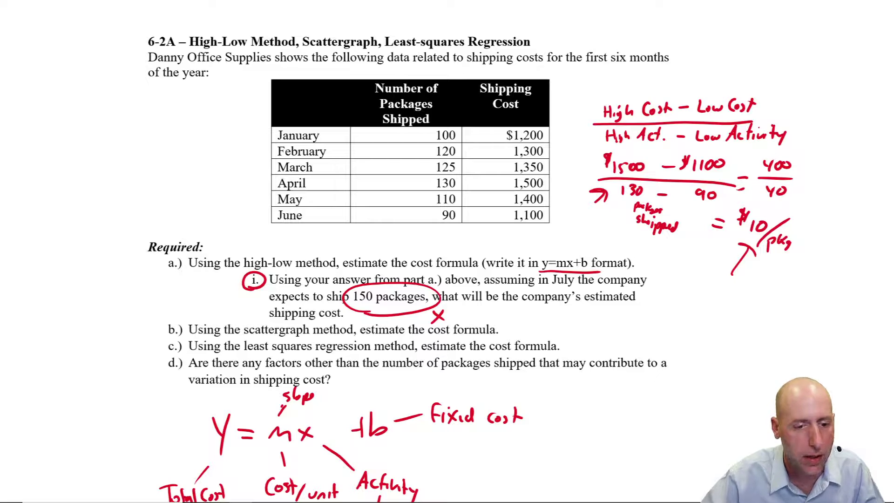
Step: Switch to the Excel workbook showing the labour-cost chart with equation y = 22.147x + 6179.6
{"action": "key", "text": "alt+Tab"}
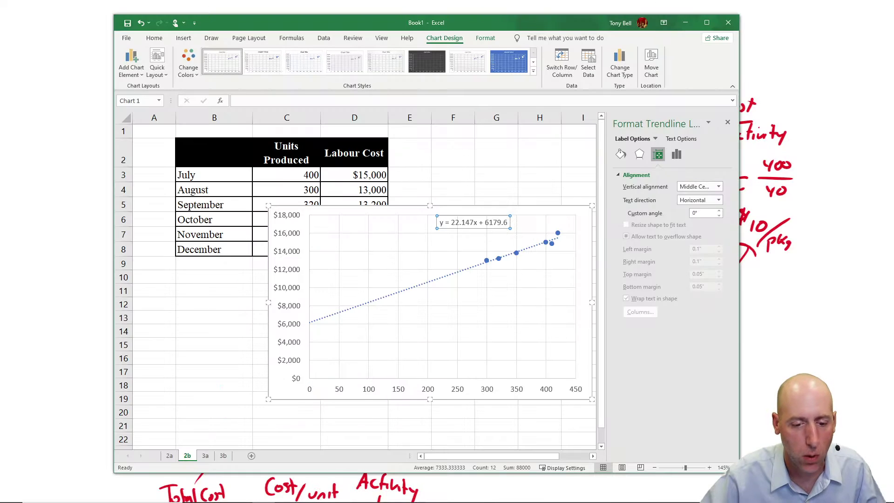
Step: On sheet 2a, set the February cell B4 to font size 10 and select the data in C3:D8
{"action": "left_click", "coordinate": [169, 456]}
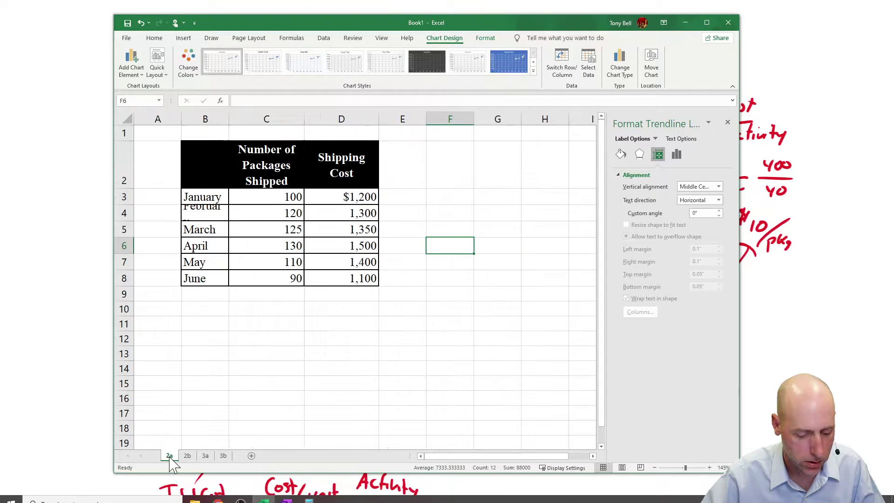
{"action": "left_click", "coordinate": [216, 210]}
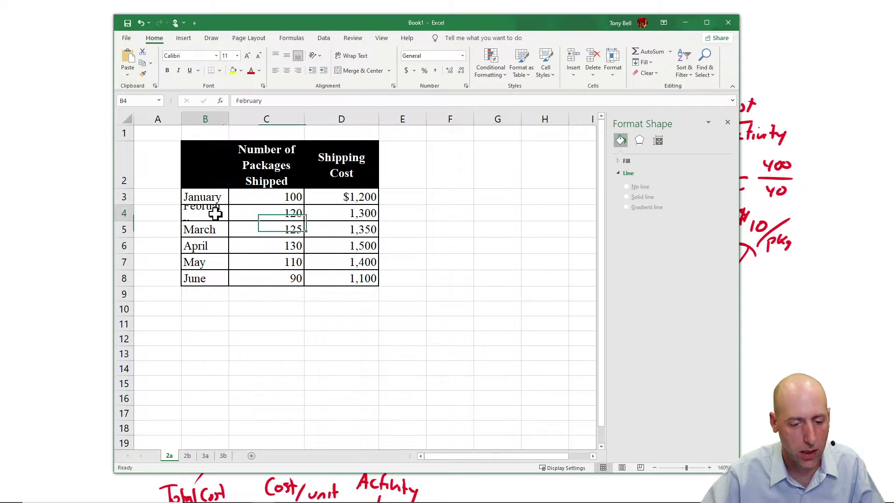
{"action": "left_click", "coordinate": [228, 56]}
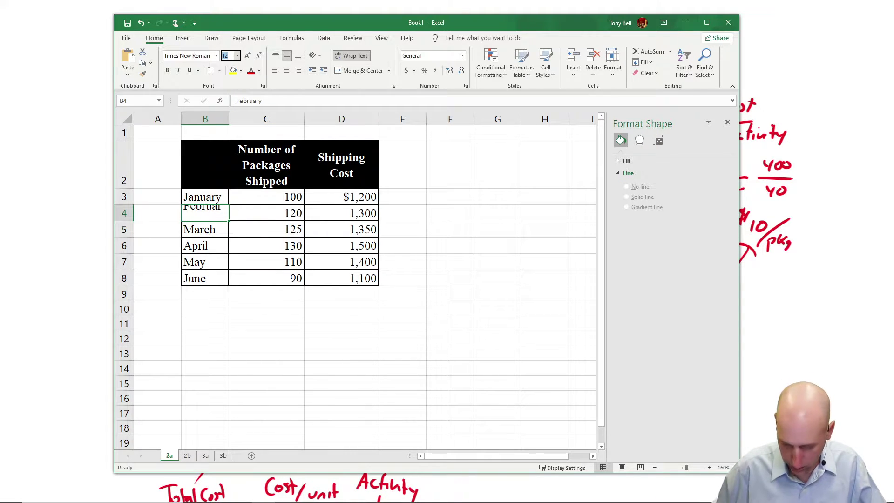
{"action": "type", "text": "10"}
{"action": "key", "text": "Return"}
{"action": "left_click", "coordinate": [469, 296]}
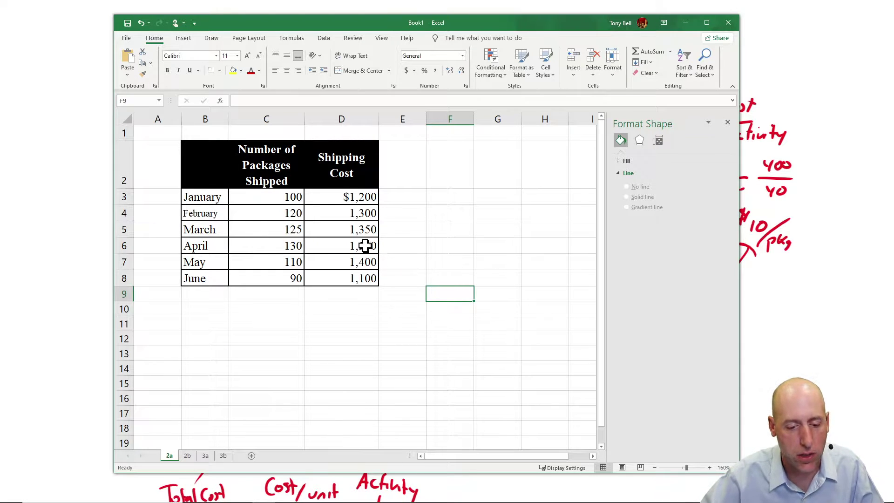
{"action": "left_click_drag", "start_coordinate": [293, 196], "coordinate": [361, 276]}
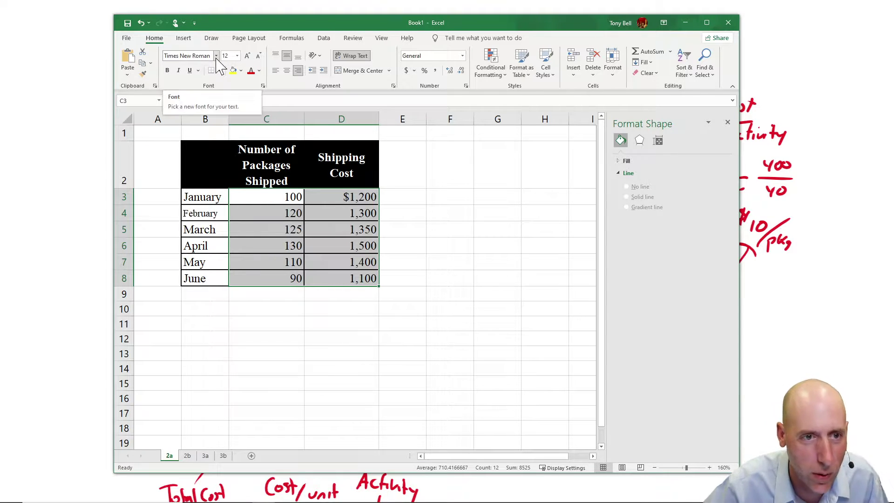
Step: Insert a plain scatter chart of the selected data and delete its chart title
{"action": "left_click", "coordinate": [192, 39]}
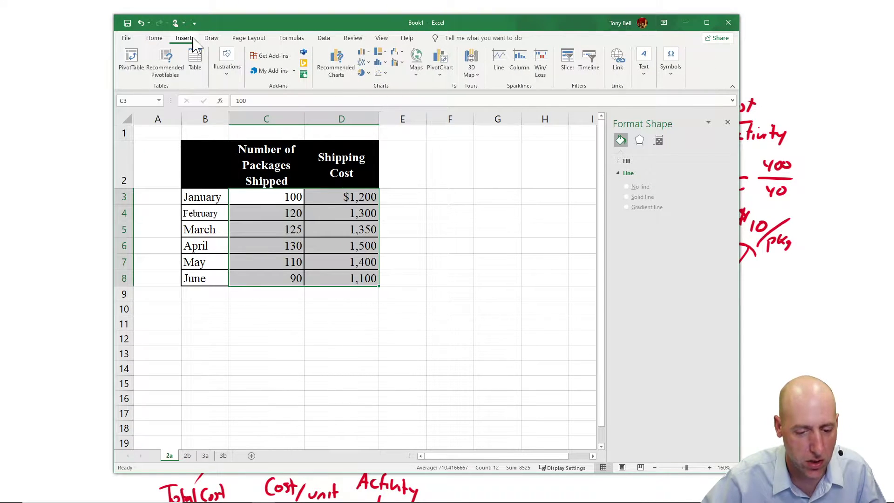
{"action": "left_click", "coordinate": [381, 74]}
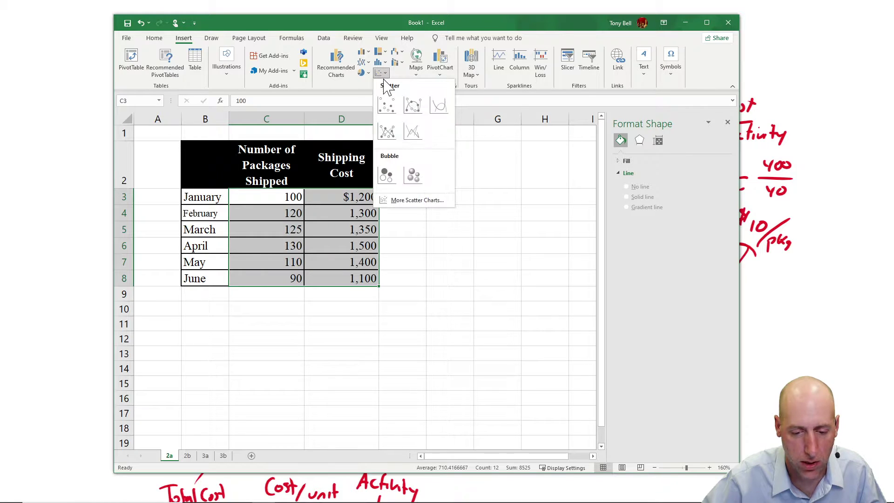
{"action": "left_click", "coordinate": [390, 114]}
{"action": "left_click", "coordinate": [393, 189]}
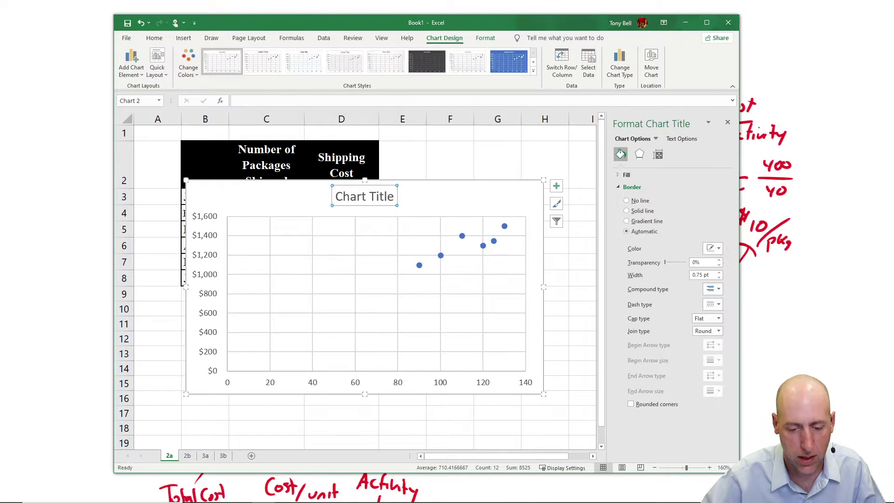
{"action": "key", "text": "Delete"}
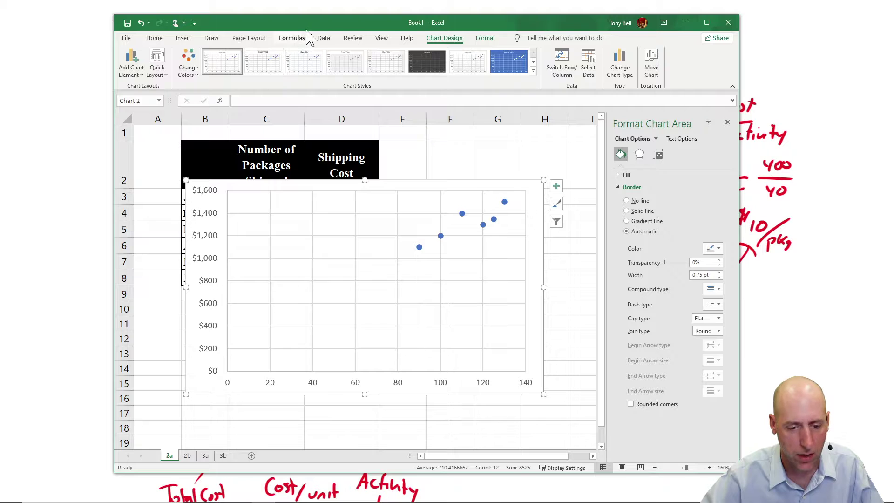
Step: Move the Excel window to the top-right to view the hand-drawn scattergraph
{"action": "left_click_drag", "start_coordinate": [312, 23], "coordinate": [509, 0]}
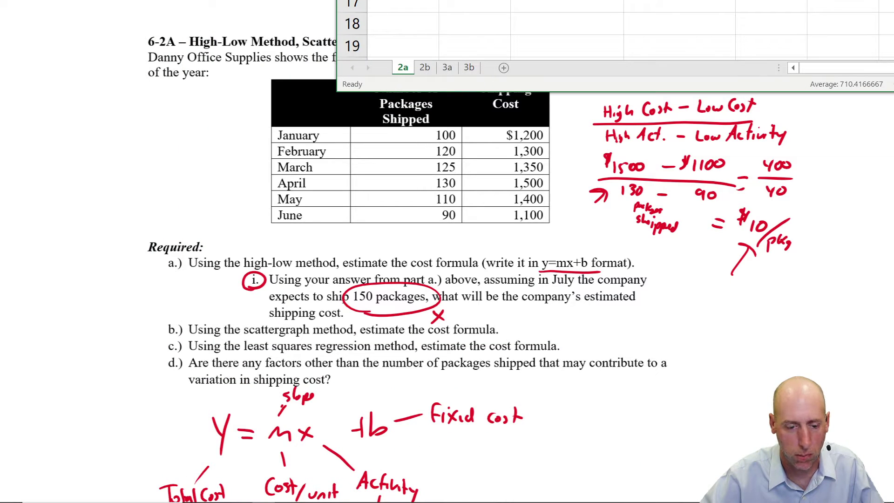
{"action": "scroll", "coordinate": [373, 279], "scroll_direction": "down", "scroll_amount": 20}
{"action": "scroll", "coordinate": [445, 303], "scroll_direction": "up", "scroll_amount": 1}
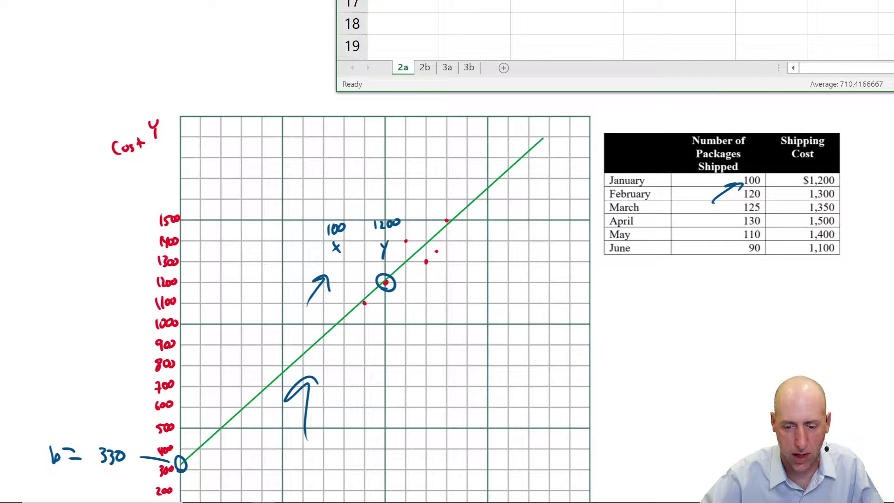
Step: Move the Excel window back over the scattergraph, make it taller, and right-click a chart data point
{"action": "left_click_drag", "start_coordinate": [549, 1], "coordinate": [470, 80]}
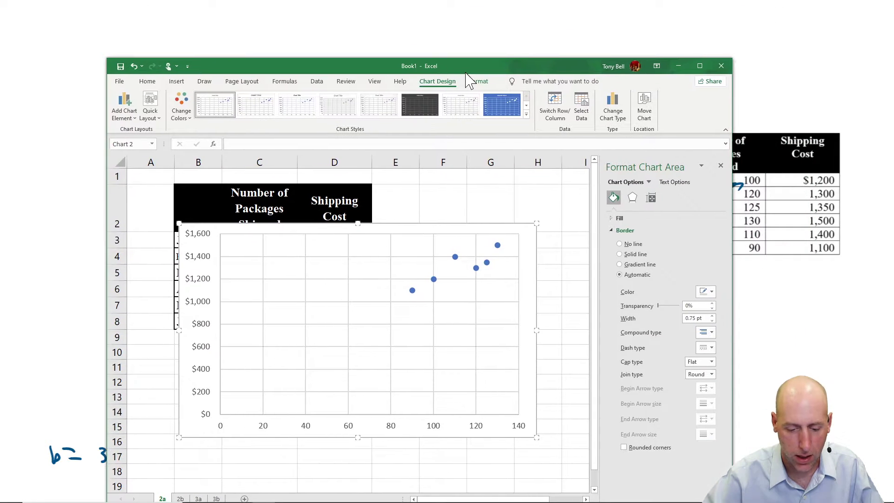
{"action": "mouse_move", "coordinate": [535, 212]}
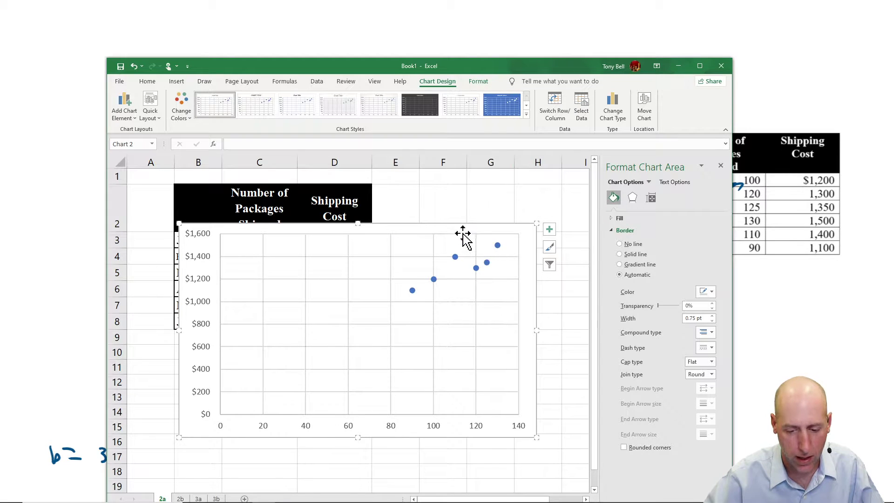
{"action": "left_click_drag", "start_coordinate": [573, 57], "coordinate": [573, 23]}
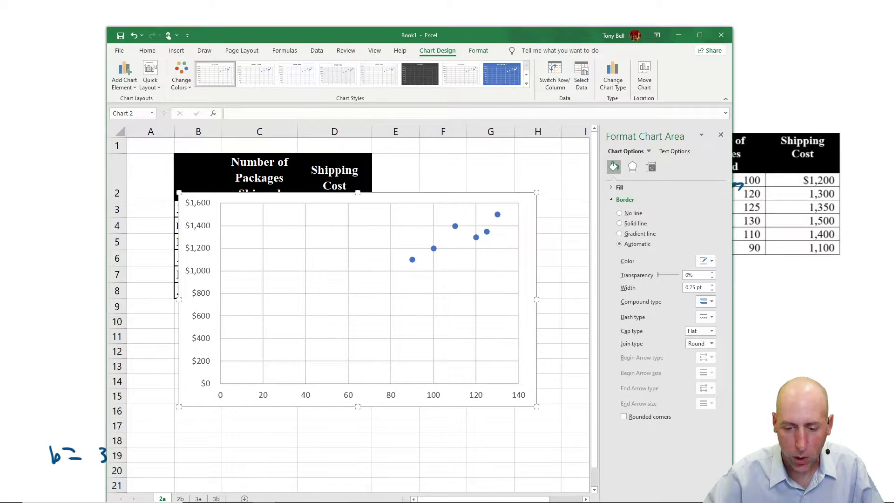
{"action": "right_click", "coordinate": [476, 238]}
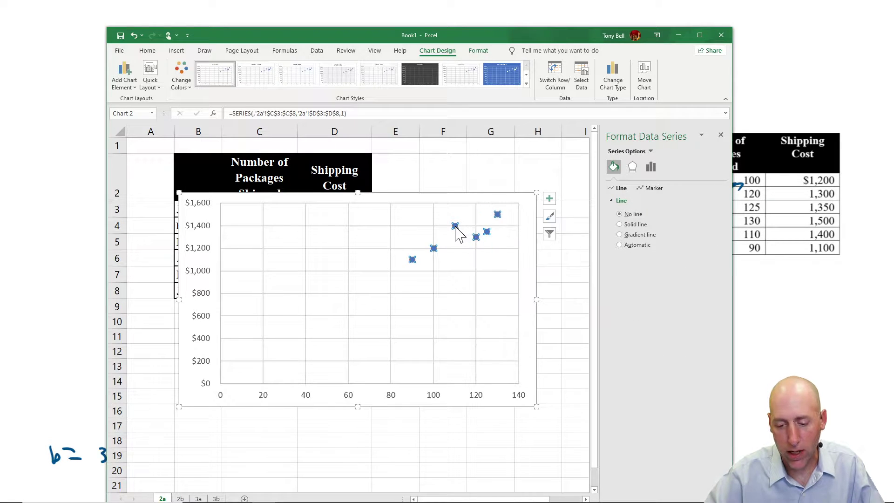
Step: Add a linear trendline forecast 90 periods backward, then shift Excel right to show the whiteboard
{"action": "left_click", "coordinate": [494, 325]}
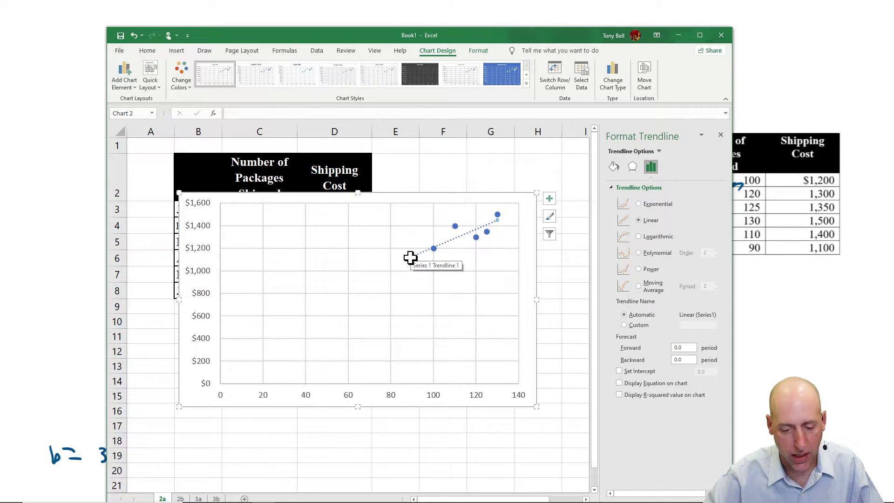
{"action": "mouse_move", "coordinate": [422, 264]}
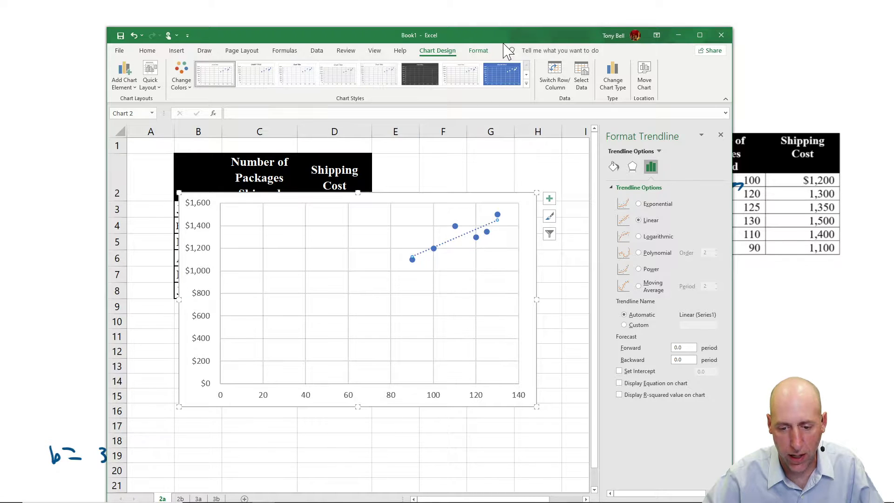
{"action": "left_click", "coordinate": [684, 359]}
{"action": "type", "text": "90"}
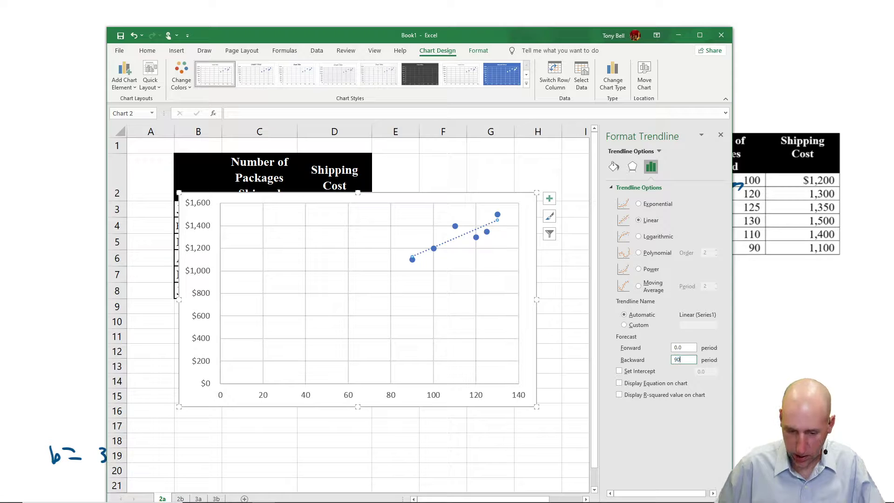
{"action": "key", "text": "Return"}
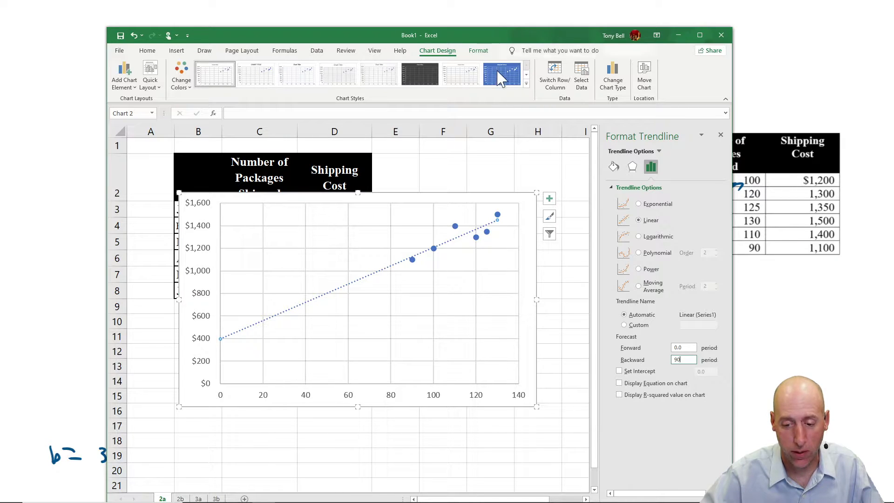
{"action": "mouse_move", "coordinate": [510, 35]}
{"action": "left_mouse_down"}
{"action": "mouse_move", "coordinate": [693, 55]}
{"action": "mouse_move", "coordinate": [767, 49]}
{"action": "left_mouse_up"}
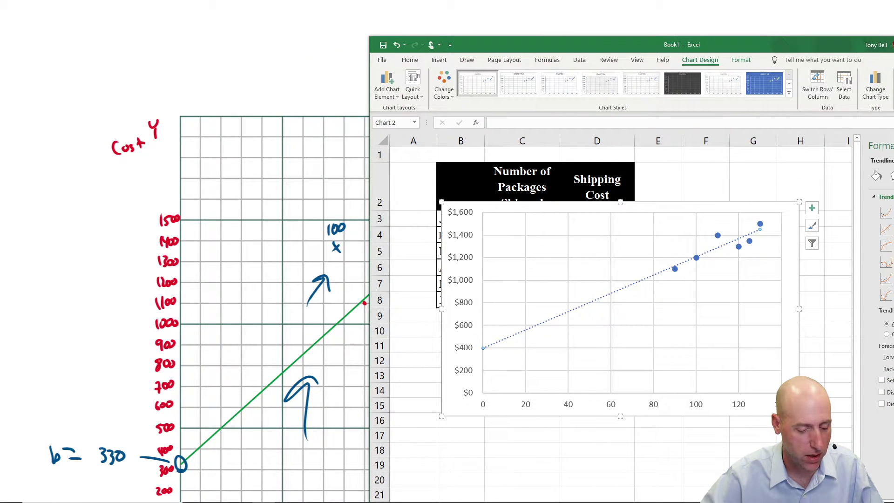
Step: Drag the Excel window back left so it covers the hand-drawn cost graph
{"action": "left_click_drag", "start_coordinate": [658, 45], "coordinate": [444, 52]}
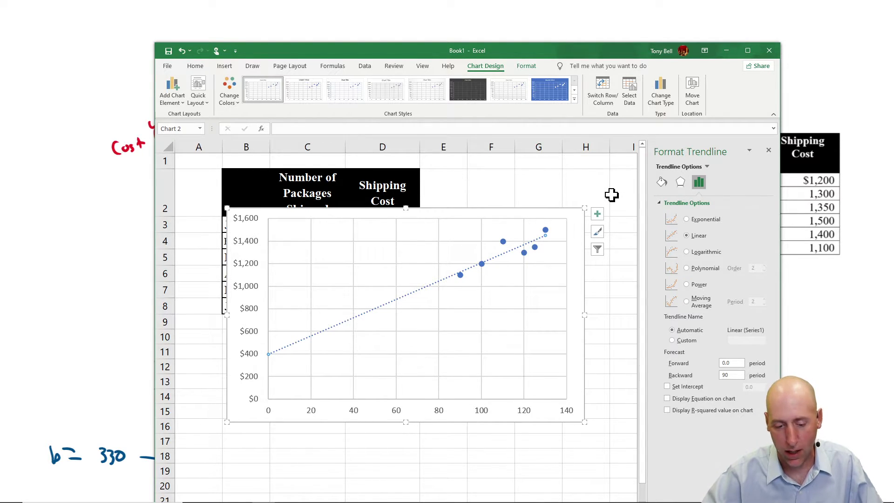
Step: Turn on Display Equation on chart for the trendline and drag the y = 8.1053x + 396.49 label leftward
{"action": "left_click", "coordinate": [678, 235]}
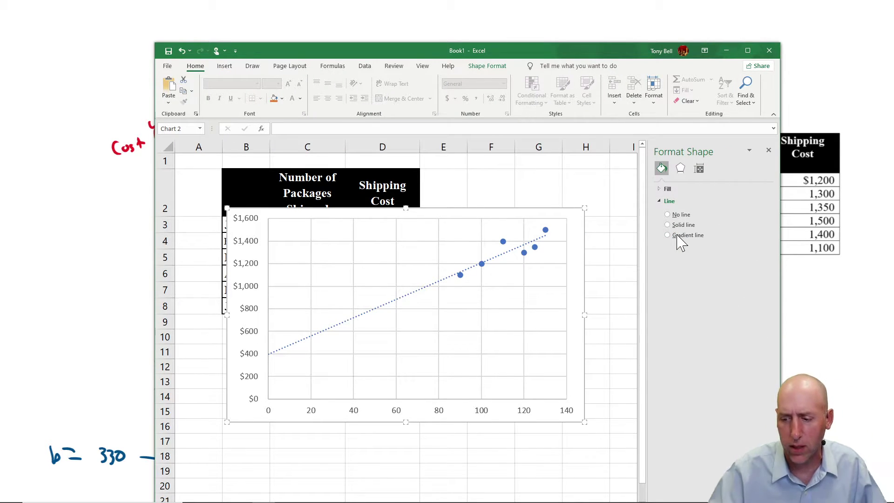
{"action": "left_click", "coordinate": [479, 267]}
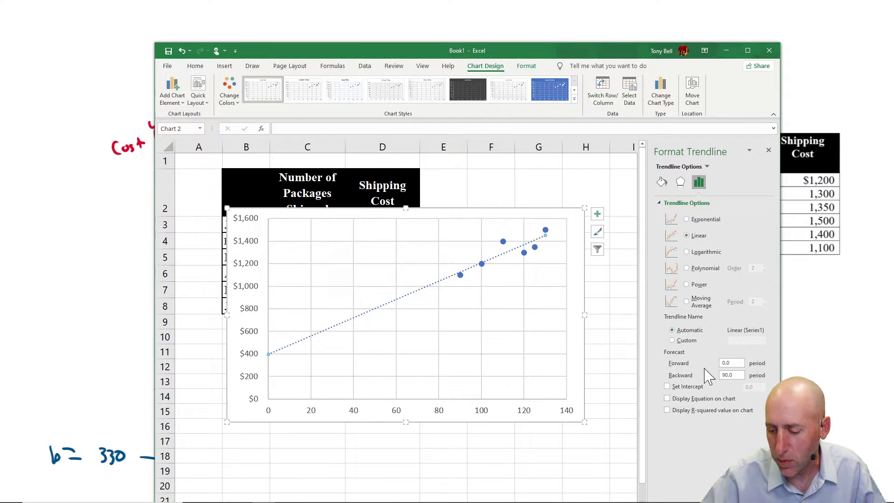
{"action": "left_click", "coordinate": [703, 400]}
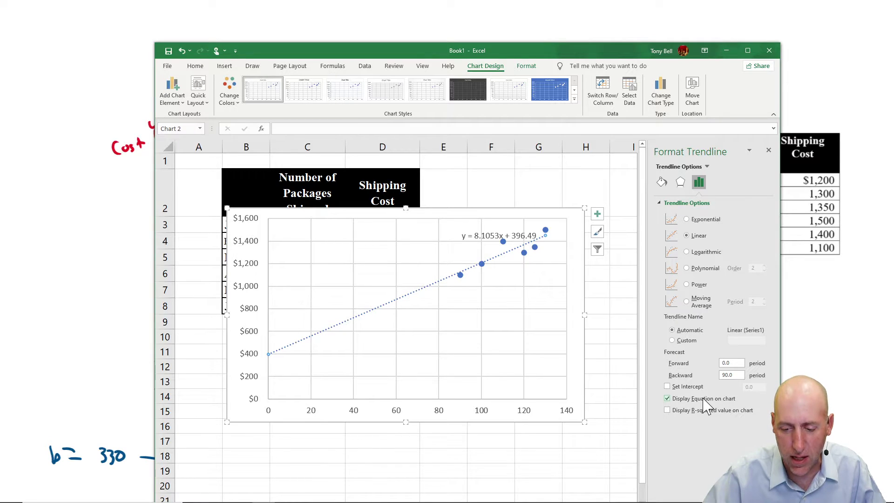
{"action": "left_click", "coordinate": [466, 235]}
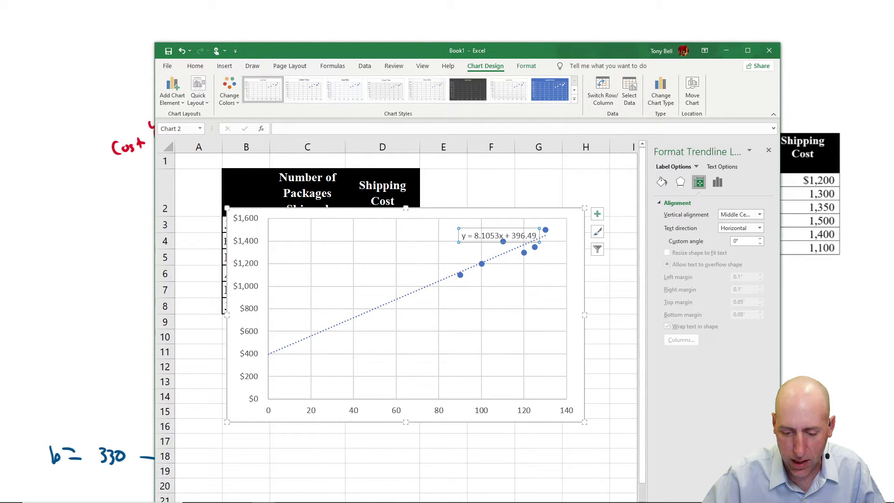
{"action": "left_click", "coordinate": [460, 236]}
{"action": "key", "text": "shift+Right"}
{"action": "left_click", "coordinate": [466, 228]}
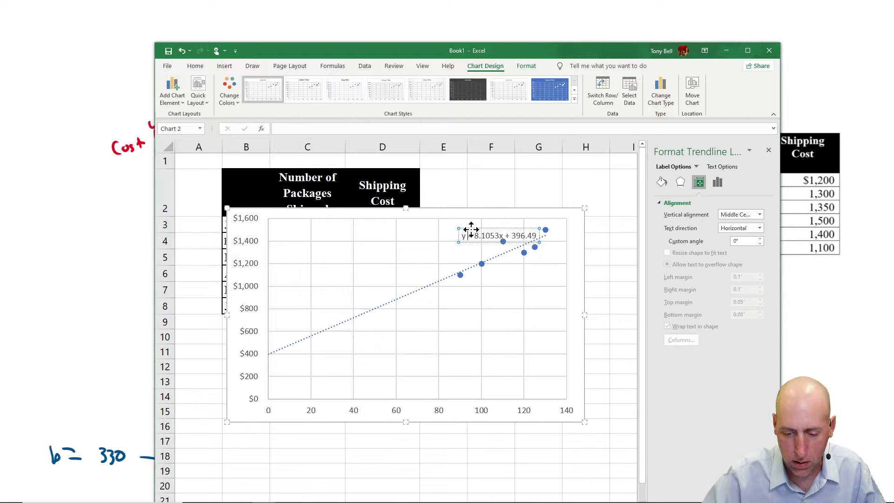
{"action": "left_click_drag", "start_coordinate": [471, 232], "coordinate": [379, 237]}
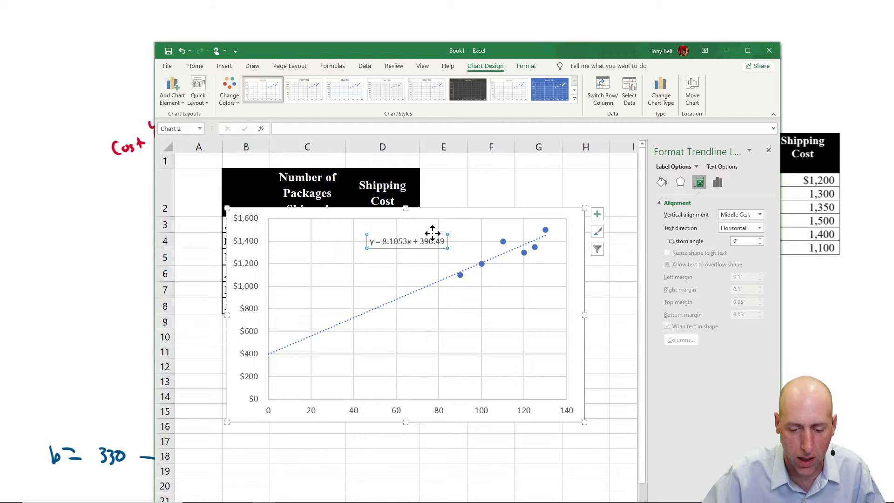
Step: Lower the equation label, then scroll the whiteboard to the y = 8.7x + 330 working
{"action": "left_click_drag", "start_coordinate": [438, 248], "coordinate": [486, 322]}
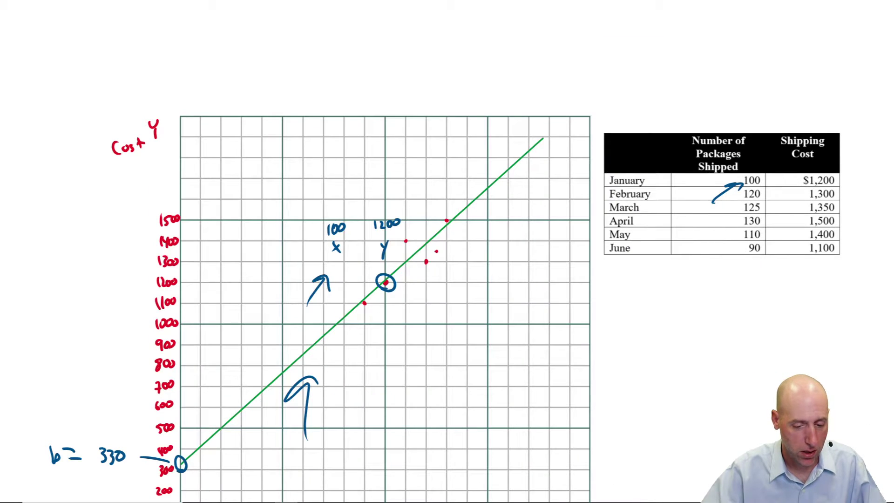
{"action": "scroll", "coordinate": [377, 252], "scroll_direction": "down", "scroll_amount": 10}
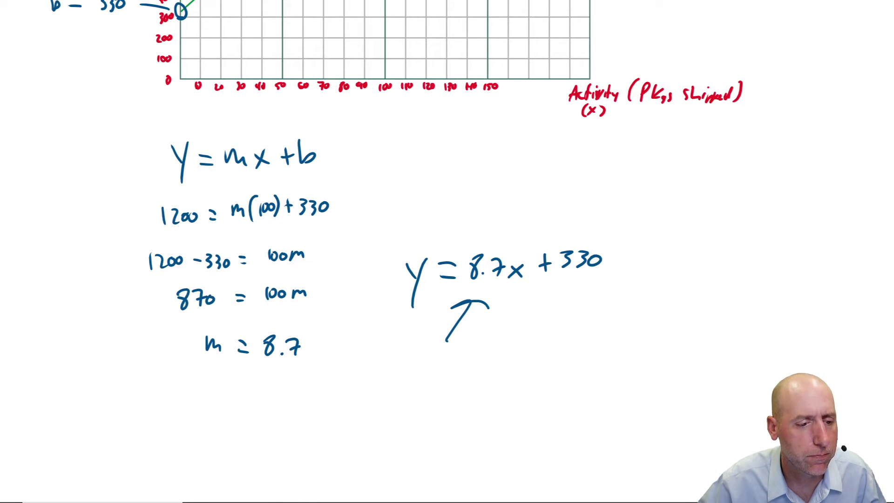
Step: Briefly bring up Excel and return to the whiteboard, then draw a blue arrow to the boxed y = 10x + 200
{"action": "key", "text": "alt+Tab"}
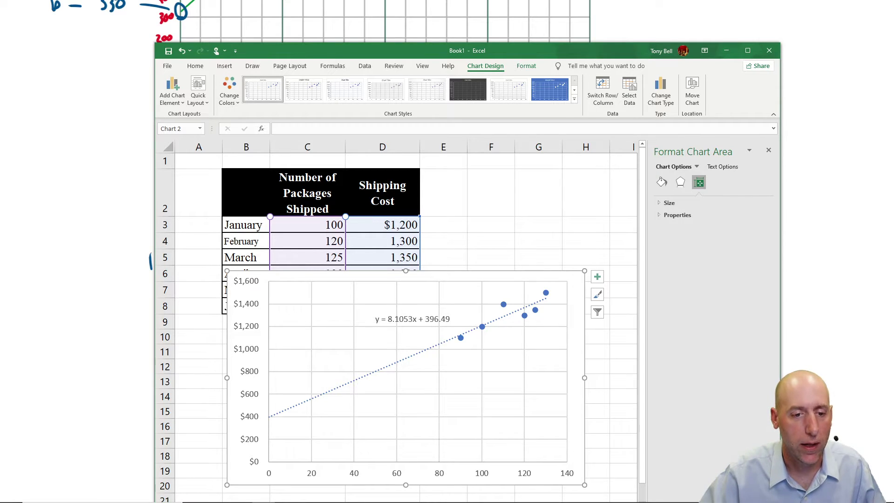
{"action": "key", "text": "alt+Tab"}
{"action": "scroll", "coordinate": [448, 252], "scroll_direction": "up", "scroll_amount": 20}
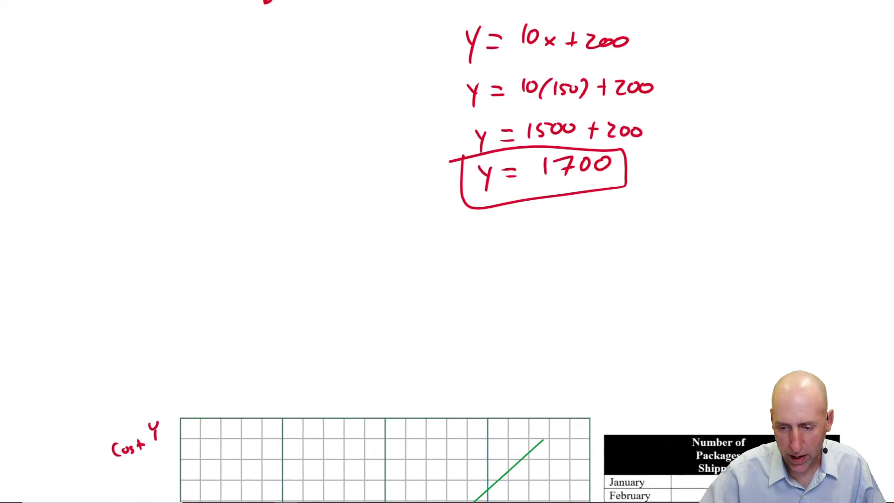
{"action": "mouse_move", "coordinate": [414, 167]}
{"action": "left_mouse_down"}
{"action": "mouse_move", "coordinate": [451, 130]}
{"action": "mouse_move", "coordinate": [453, 143]}
{"action": "left_mouse_up"}
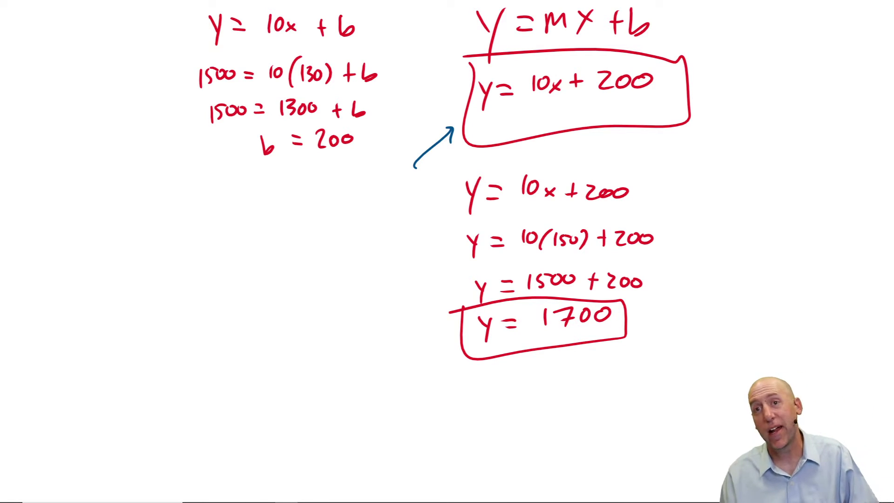
Step: Draw a second blue arrow beneath the packages-shipped and shipping-cost table
{"action": "scroll", "coordinate": [447, 252], "scroll_direction": "down", "scroll_amount": 20}
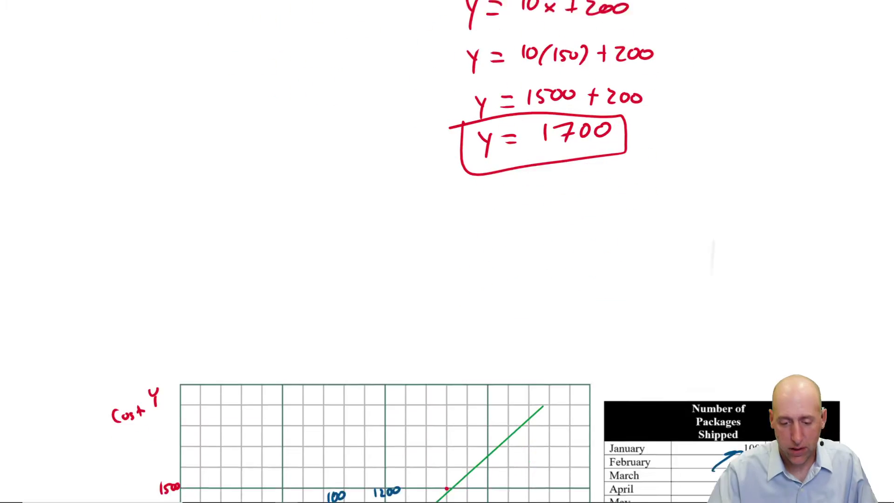
{"action": "scroll", "coordinate": [447, 251], "scroll_direction": "up", "scroll_amount": 1}
{"action": "mouse_move", "coordinate": [666, 229]}
{"action": "left_mouse_down"}
{"action": "mouse_move", "coordinate": [701, 195]}
{"action": "mouse_move", "coordinate": [725, 204]}
{"action": "left_mouse_up"}
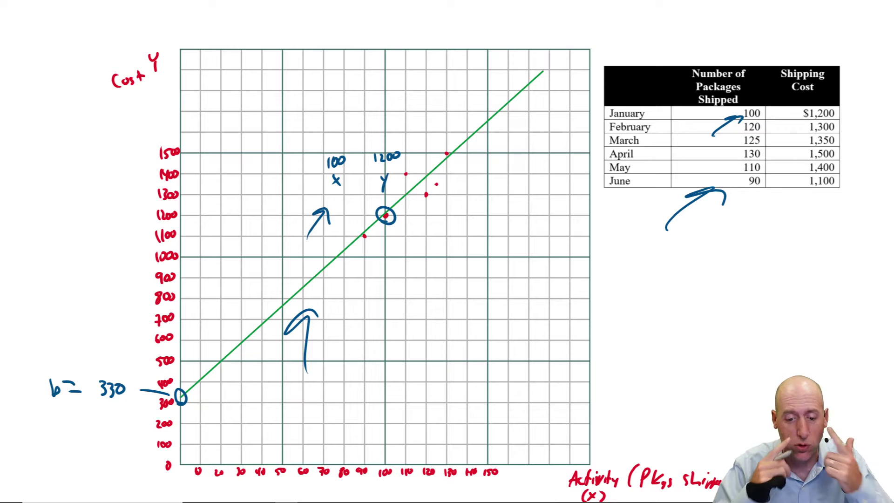
Step: Scroll the whiteboard to the top to show problem 6-2A's title, data table and Required list
{"action": "scroll", "coordinate": [447, 251], "scroll_direction": "up", "scroll_amount": 20}
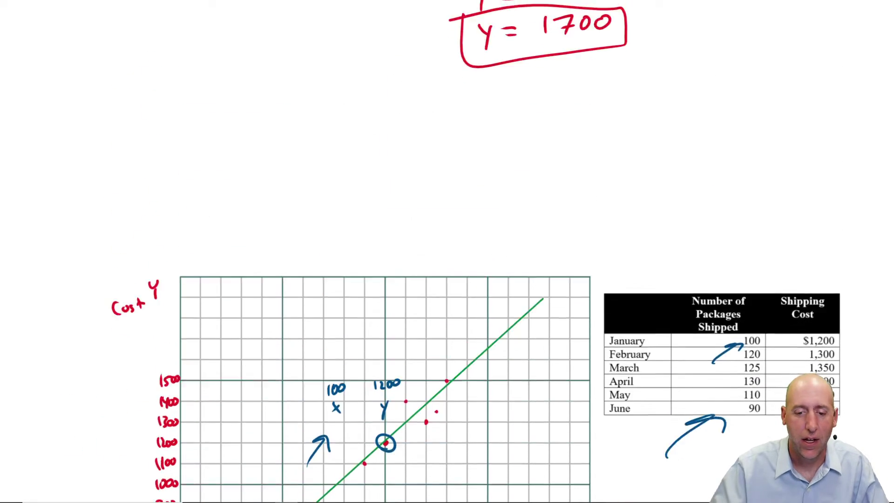
{"action": "scroll", "coordinate": [448, 251], "scroll_direction": "up", "scroll_amount": 2}
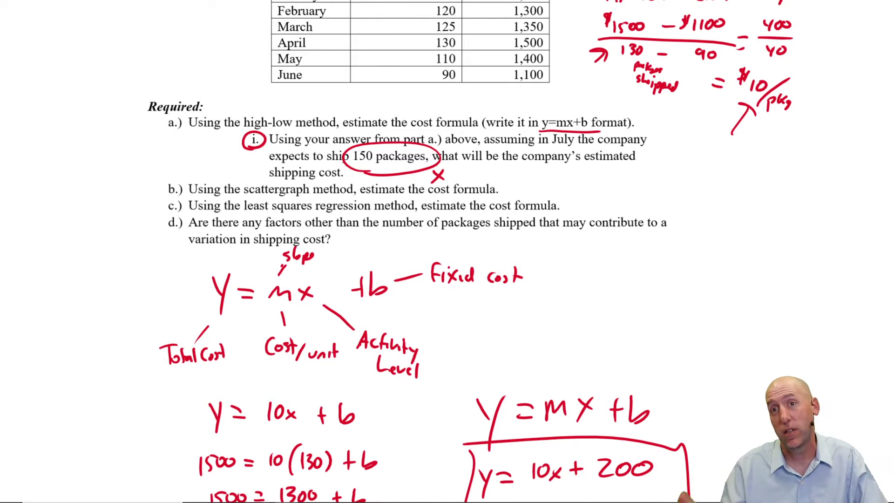
{"action": "scroll", "coordinate": [448, 252], "scroll_direction": "up", "scroll_amount": 4}
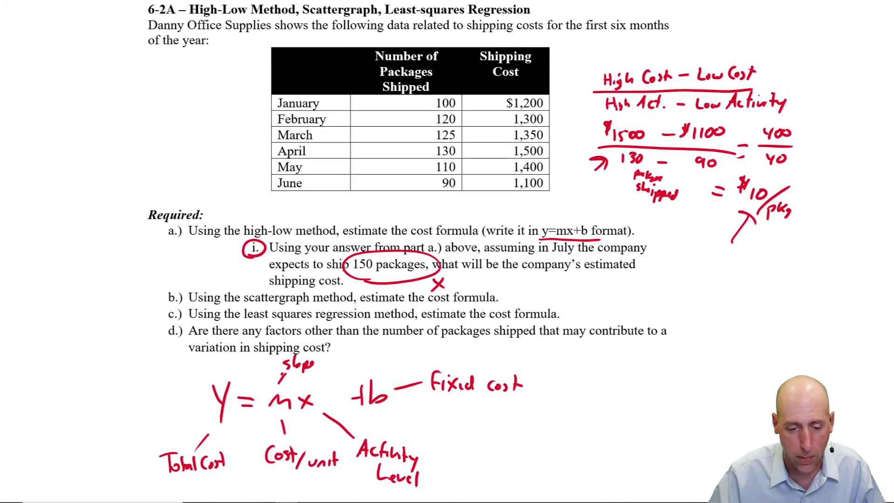